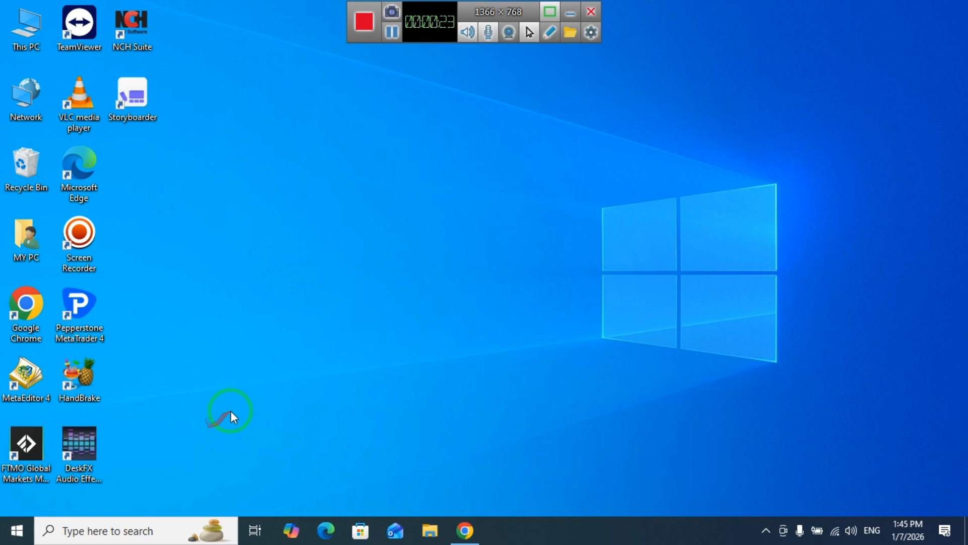
Step: Search Windows for "clip", launch Microsoft Clipchamp and maximize its window
left_click(137, 522)
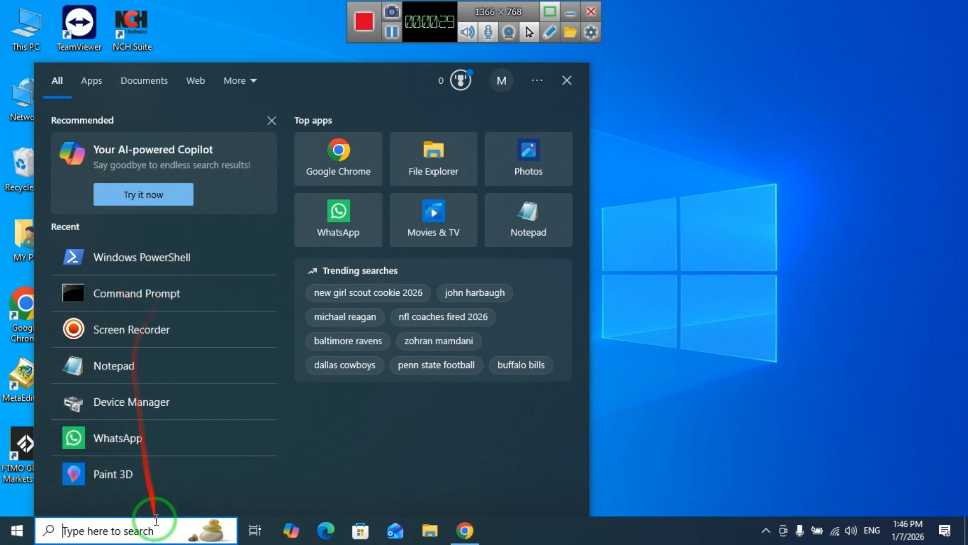
type("clip")
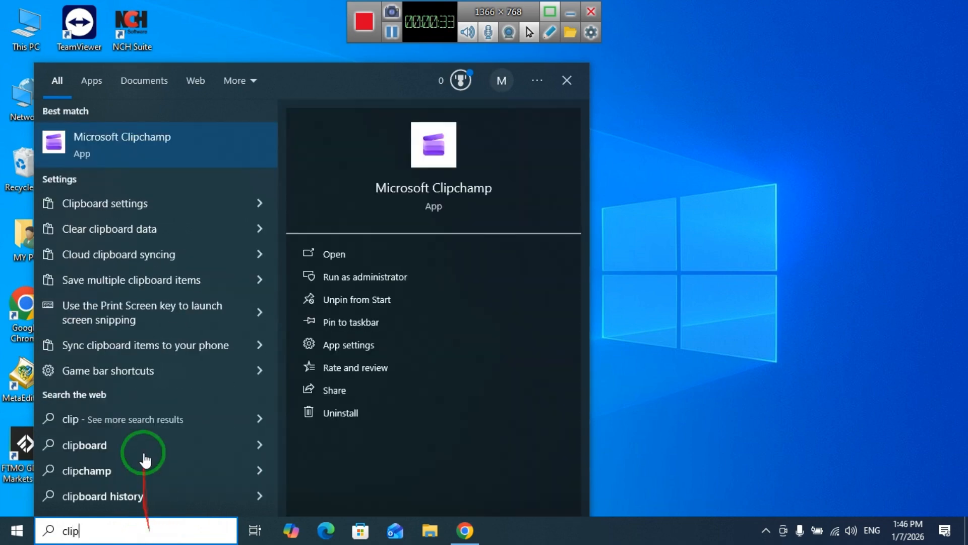
left_click(104, 144)
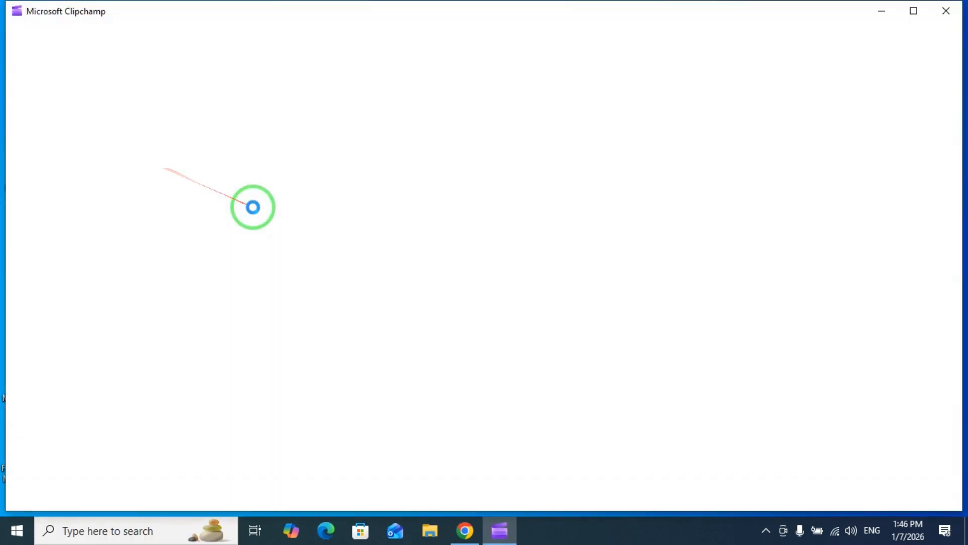
left_click(910, 18)
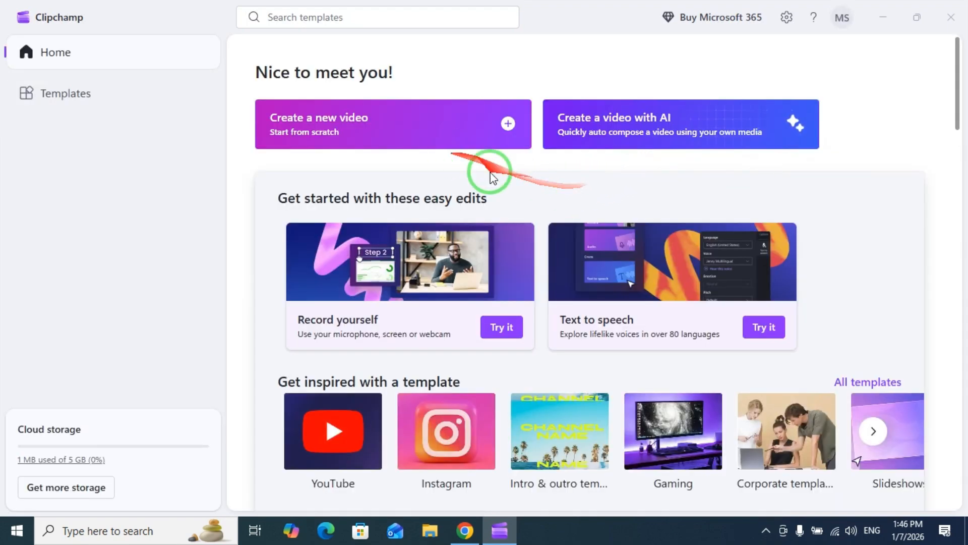
Step: Create a project from the "YouTube cooking intro - cooking with love" template among the intro and outro templates
scroll(390, 204, "down", 4)
scroll(392, 204, "up", 3)
scroll(392, 204, "up", 1)
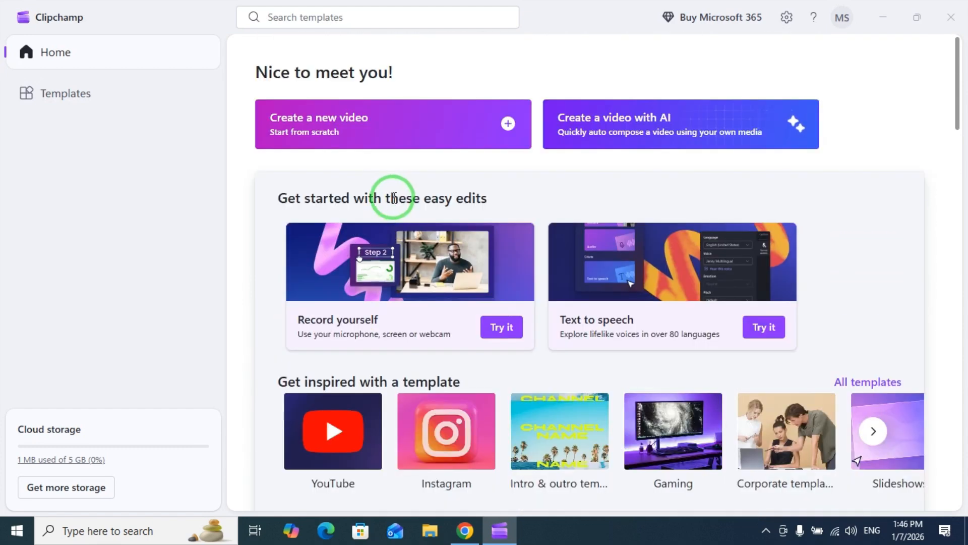
left_click(114, 96)
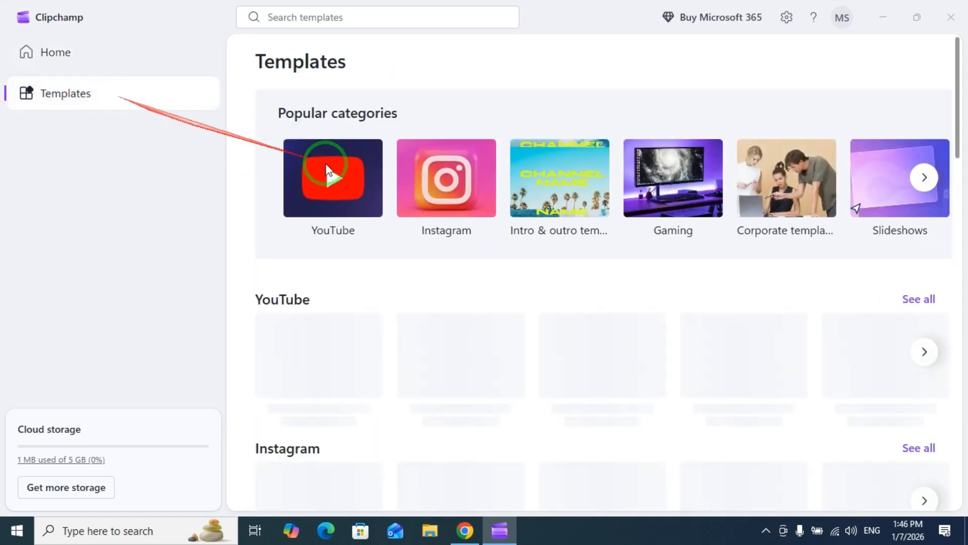
scroll(413, 191, "down", 4)
scroll(414, 191, "down", 3)
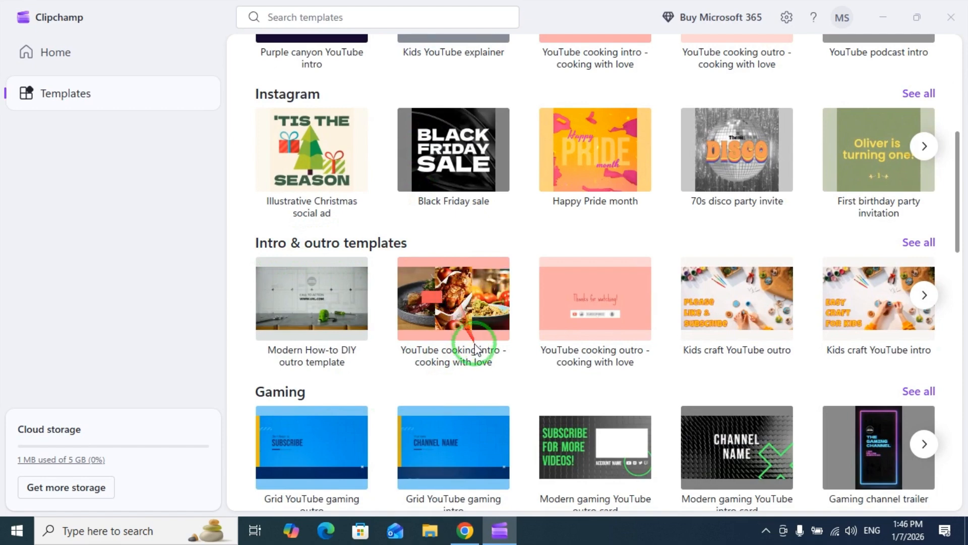
left_click(443, 284)
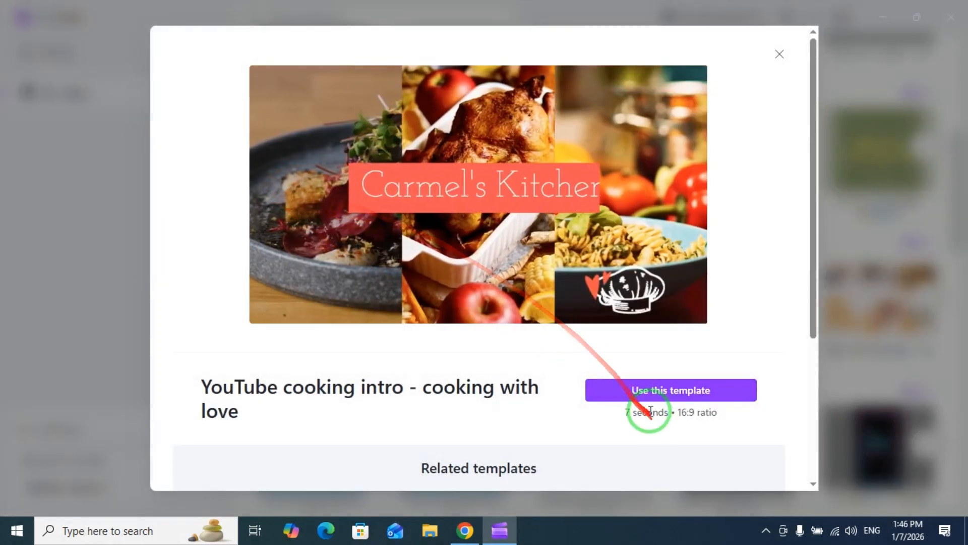
left_click(693, 385)
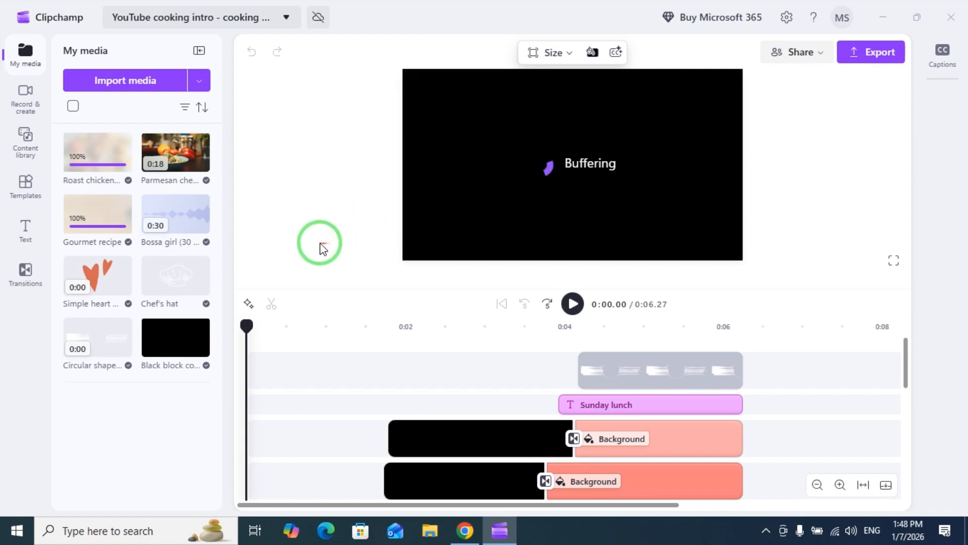
Step: Replace the "Sunday lunch" title text on the timeline with "heat sink studio"
mouse_move(401, 355)
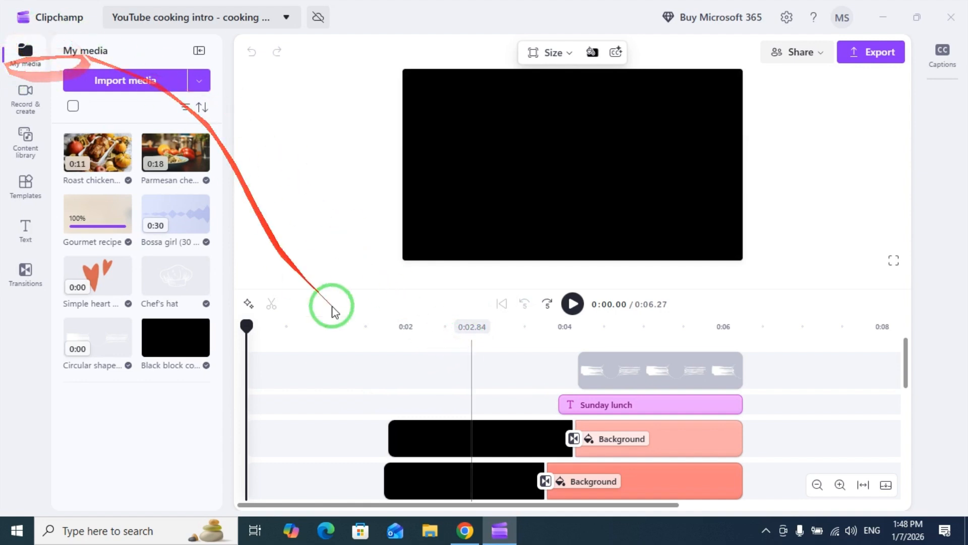
mouse_move(389, 404)
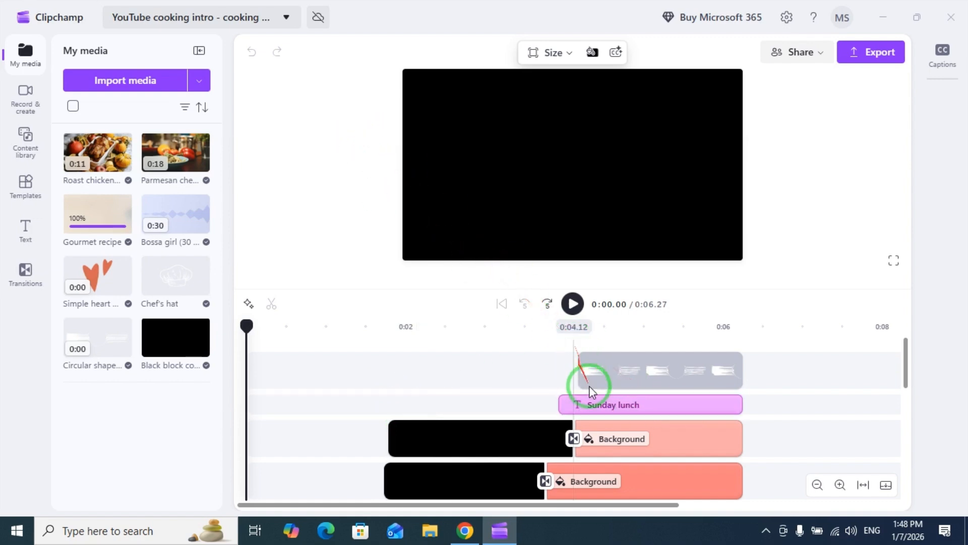
left_click(581, 406)
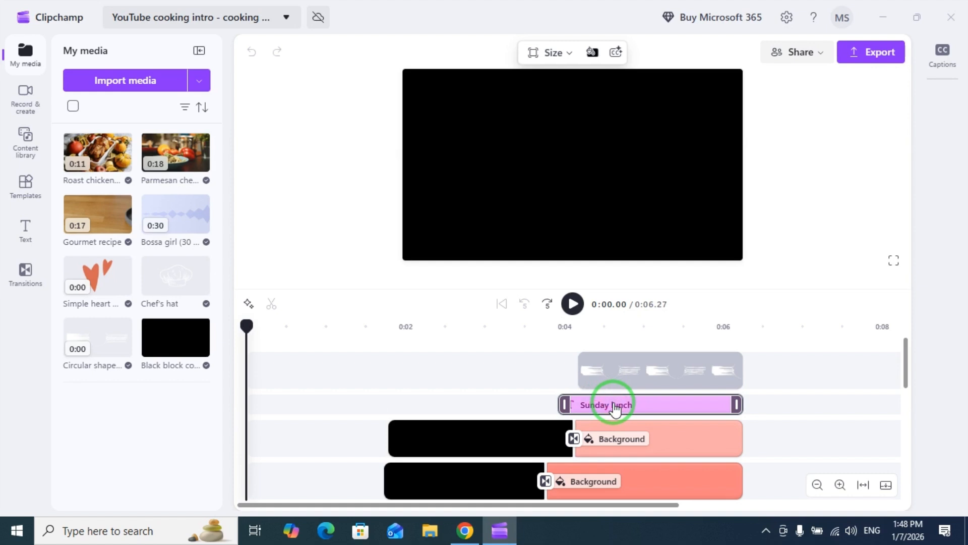
left_click(614, 410)
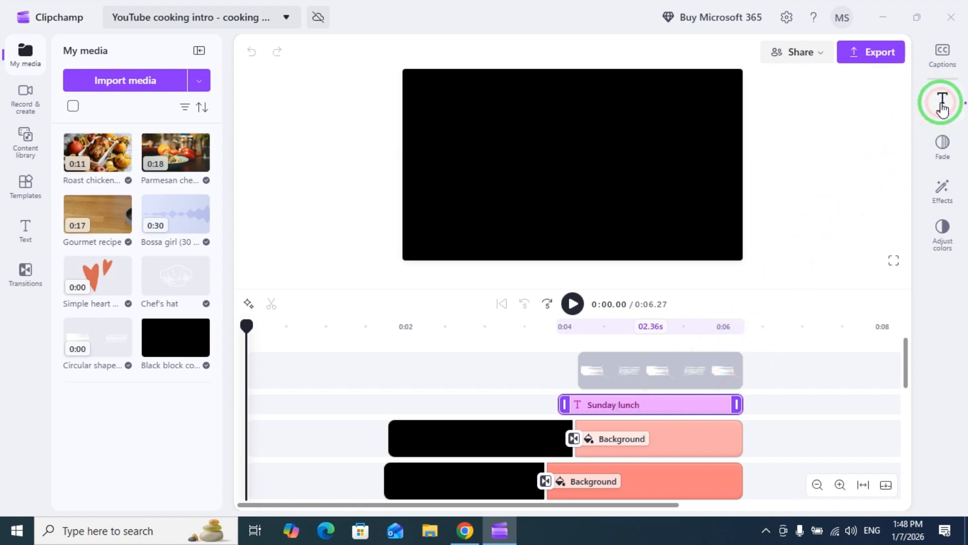
left_click(942, 103)
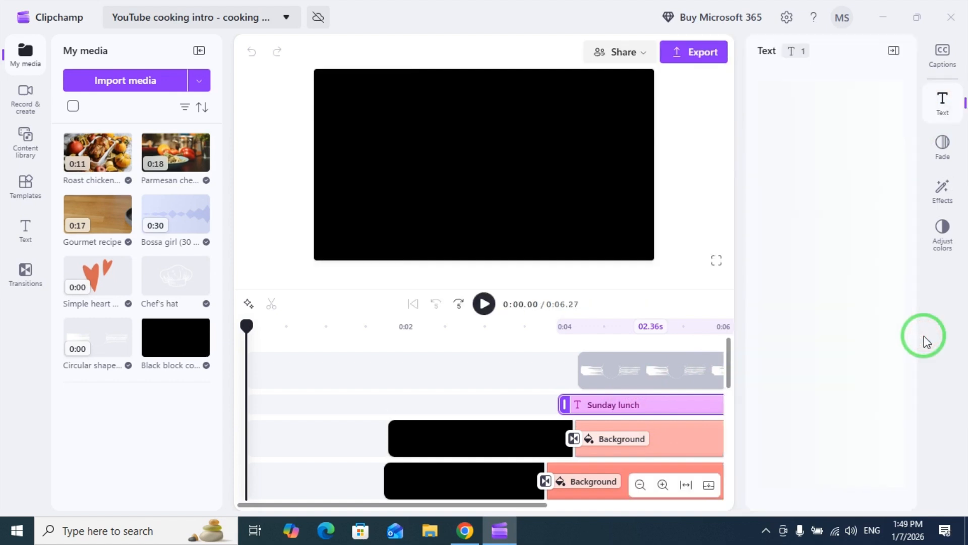
left_click(942, 100)
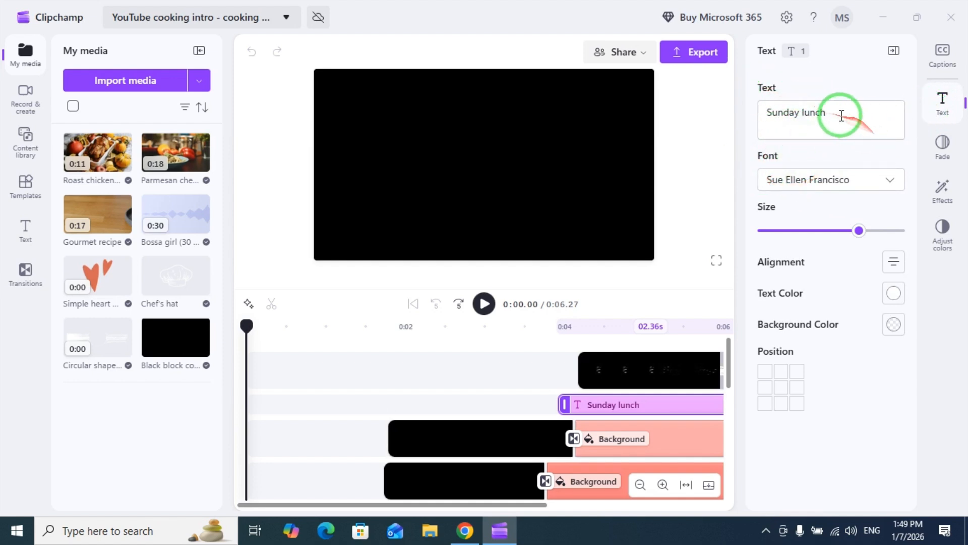
left_click(841, 116)
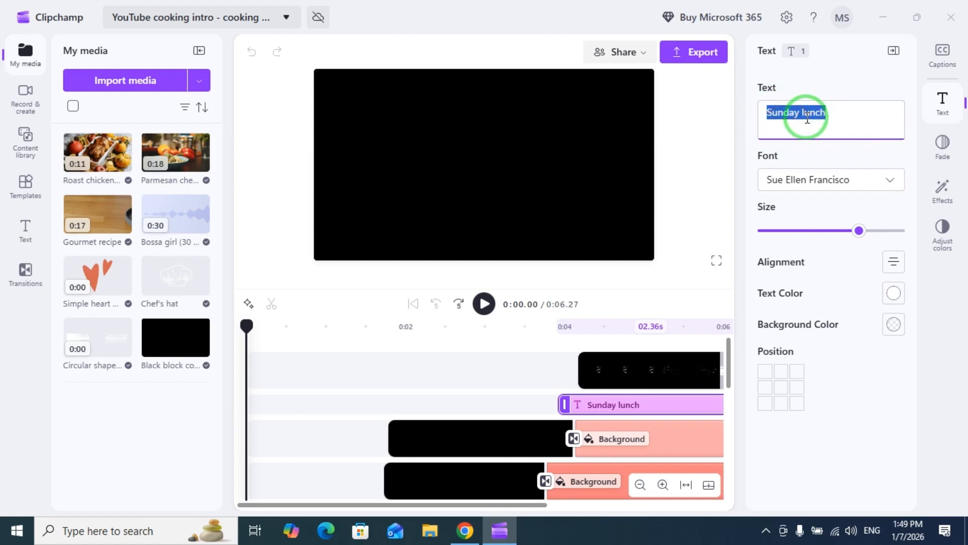
type("heat sink studio")
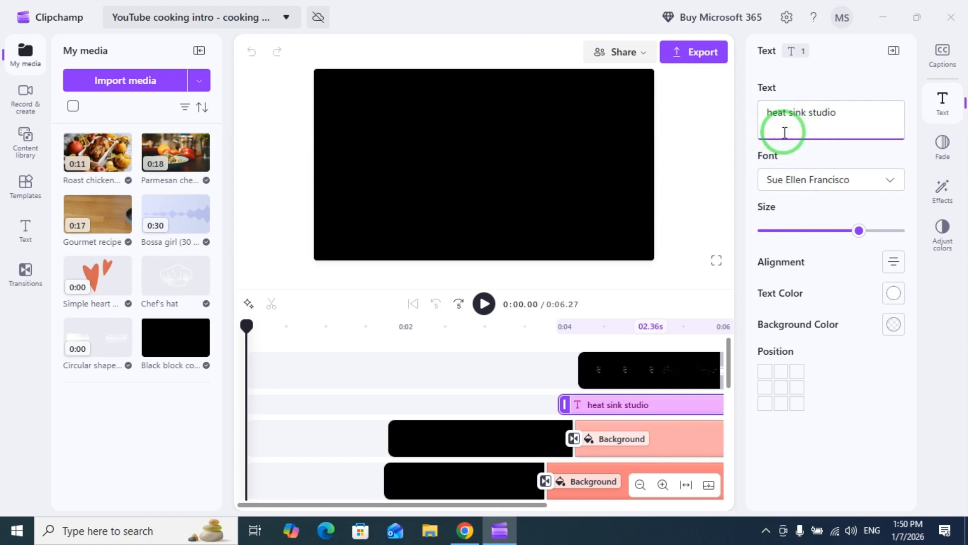
Step: Play the video preview through to the edited title, pausing once along the way
left_click(485, 304)
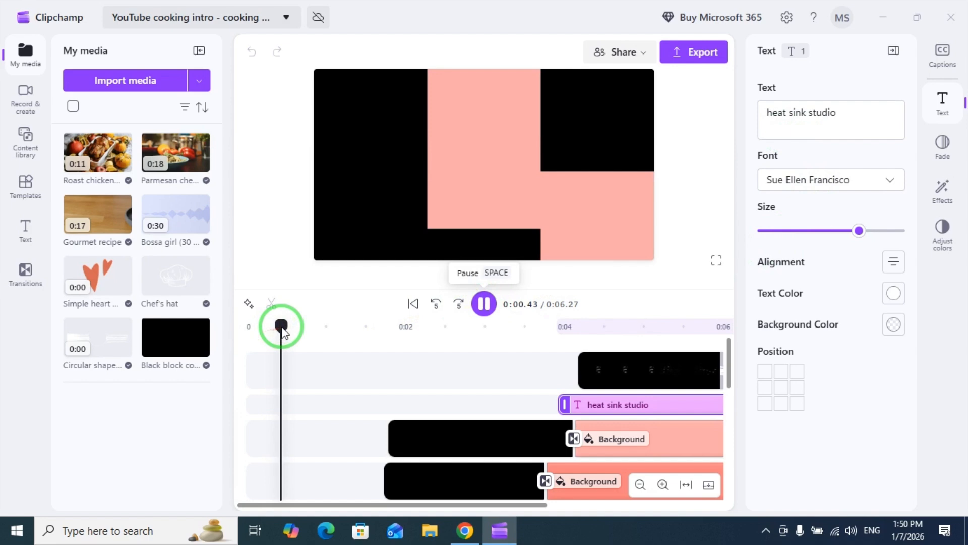
left_click(483, 305)
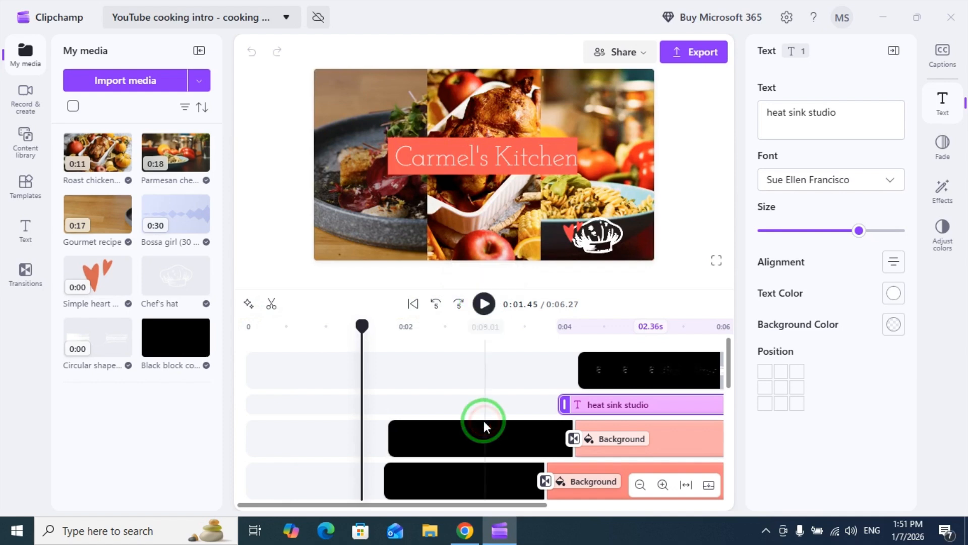
left_click(485, 305)
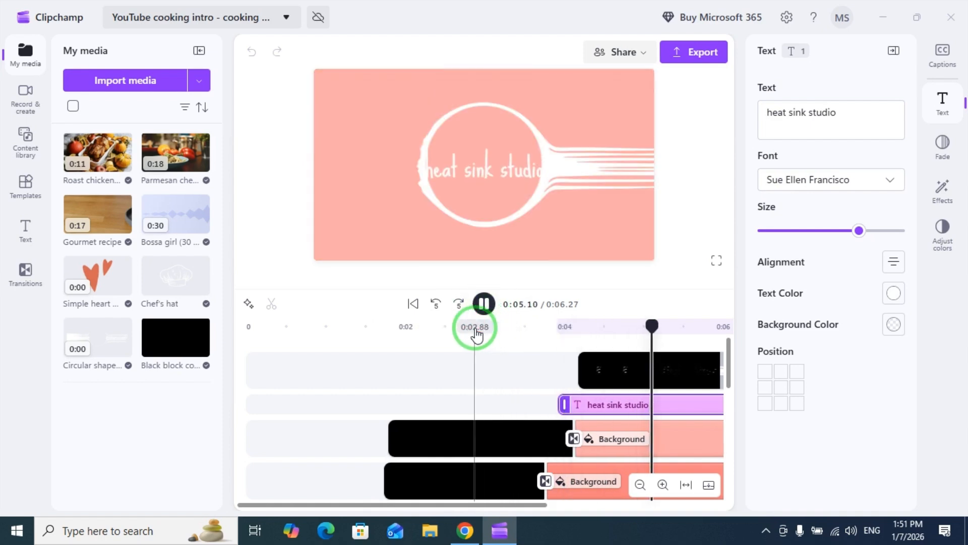
Step: Lower the system volume substantially while the preview is playing
key("XF86AudioLowerVolume")
key("XF86AudioLowerVolume")
key("XF86AudioLowerVolume")
key("XF86AudioLowerVolume")
key("XF86AudioLowerVolume")
key("XF86AudioLowerVolume")
key("XF86AudioLowerVolume")
key("XF86AudioLowerVolume")
key("XF86AudioLowerVolume")
key("XF86AudioLowerVolume")
key("XF86AudioLowerVolume")
key("XF86AudioLowerVolume")
key("XF86AudioLowerVolume")
key("XF86AudioLowerVolume")
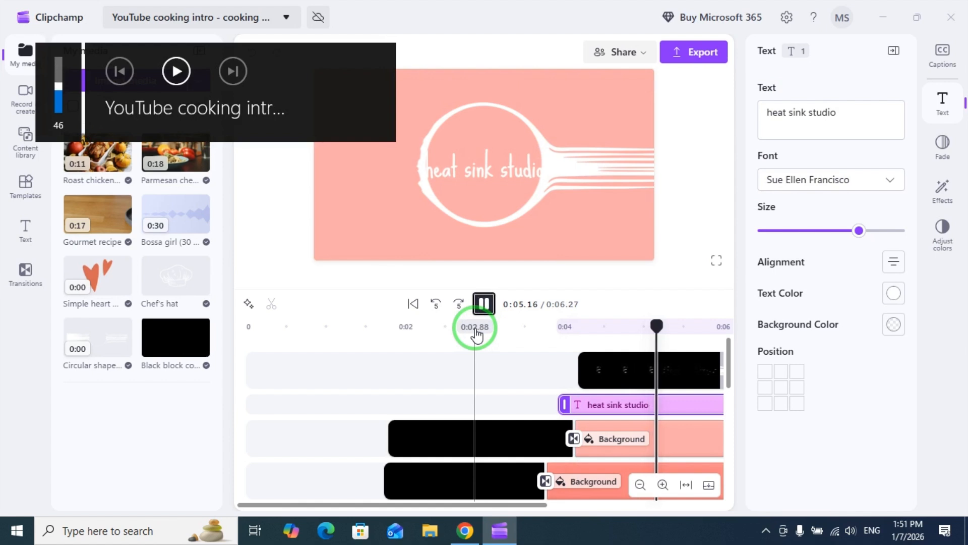
key("XF86AudioLowerVolume")
key("XF86AudioLowerVolume")
key("XF86AudioLowerVolume")
key("XF86AudioLowerVolume")
key("XF86AudioLowerVolume")
key("XF86AudioLowerVolume")
key("XF86AudioLowerVolume")
key("XF86AudioLowerVolume")
key("XF86AudioLowerVolume")
key("XF86AudioLowerVolume")
key("XF86AudioLowerVolume")
key("XF86AudioLowerVolume")
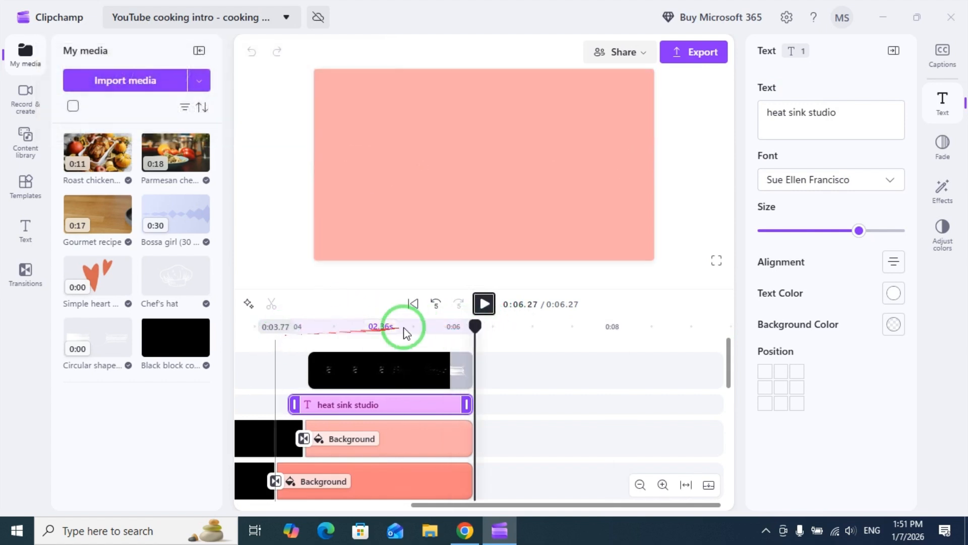
Step: Replay the preview from the beginning to check the edited intro, pausing and resuming playback as needed
left_click(484, 304)
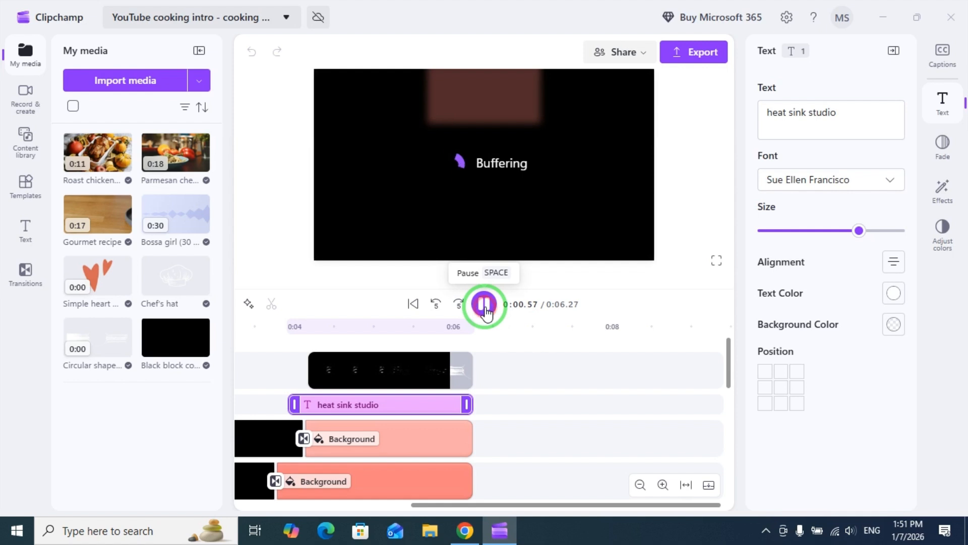
left_click(480, 312)
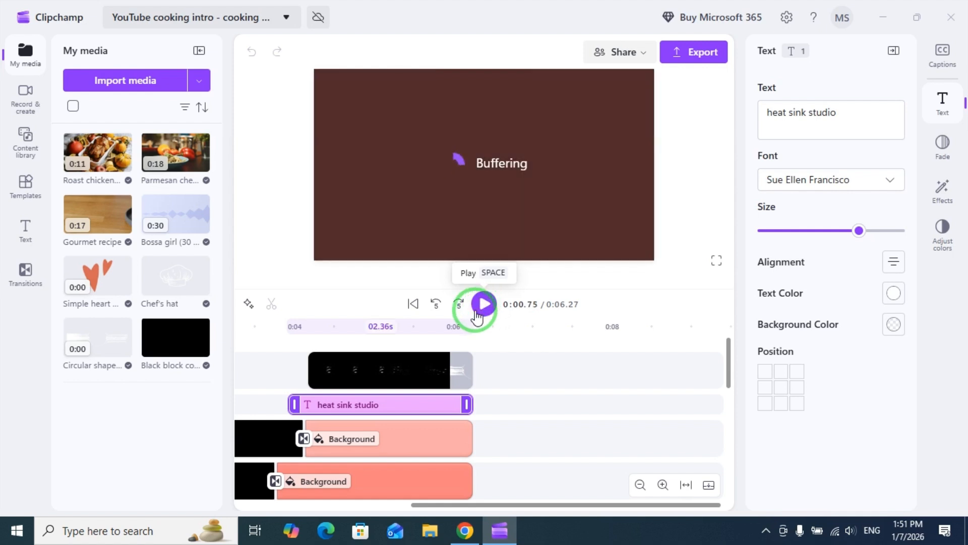
left_click(479, 316)
left_click(483, 316)
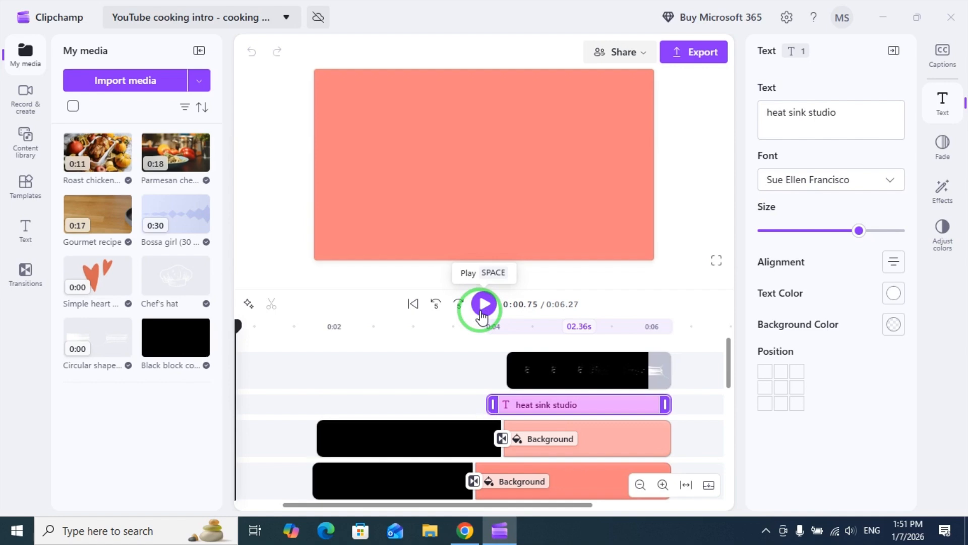
key("space")
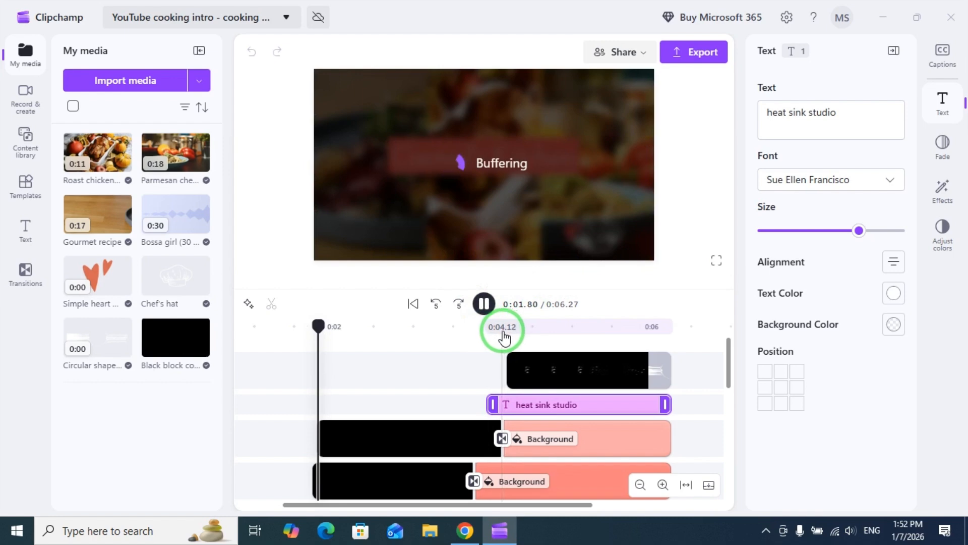
left_click(483, 305)
left_click(484, 304)
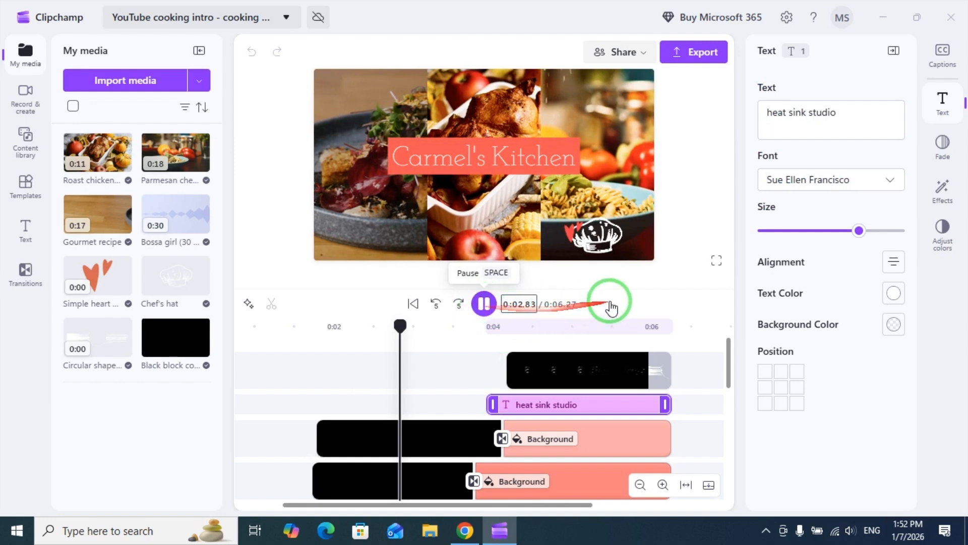
key("space")
key("space")
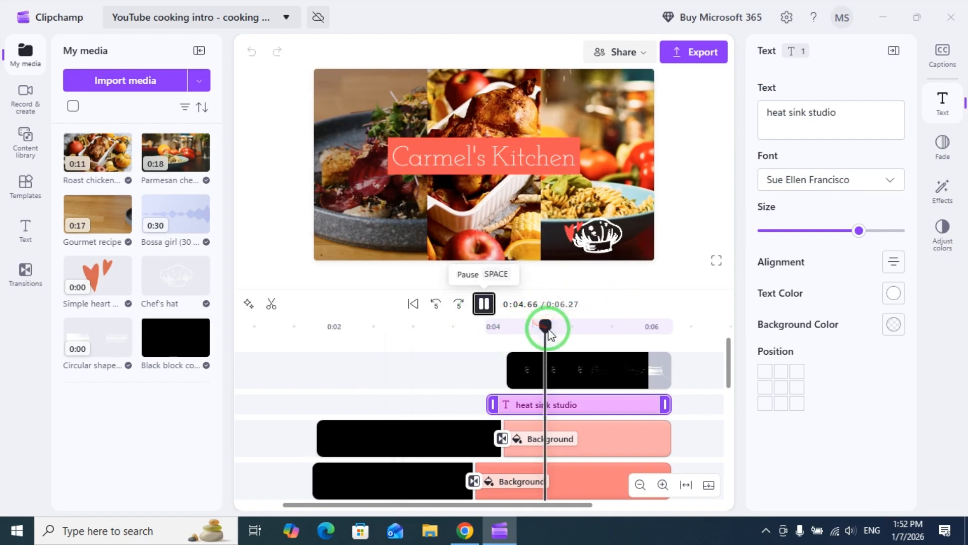
Step: Move the playhead back to 0:03.72, just before the "heat sink studio" title, and try to play that section
left_click_drag(549, 330, 471, 333)
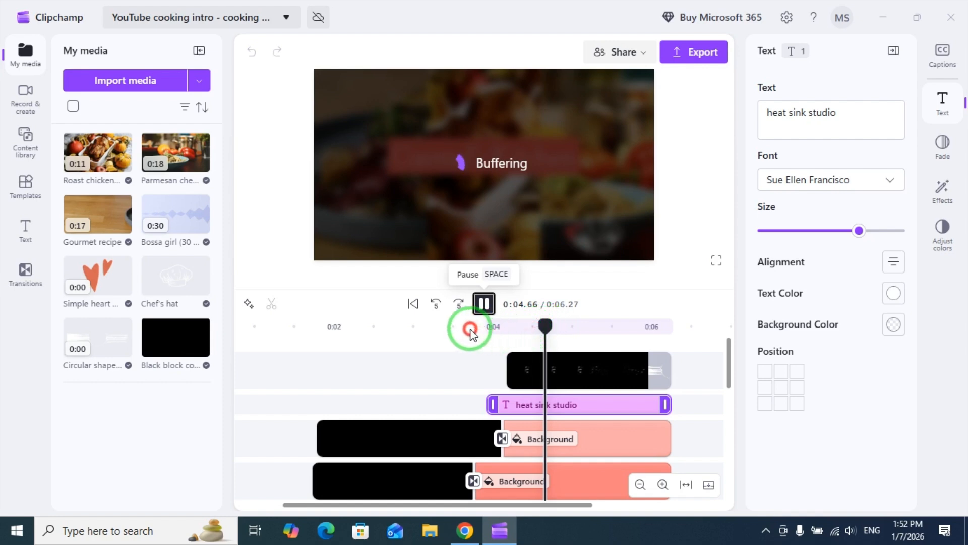
left_click_drag(473, 336, 470, 332)
left_click(484, 304)
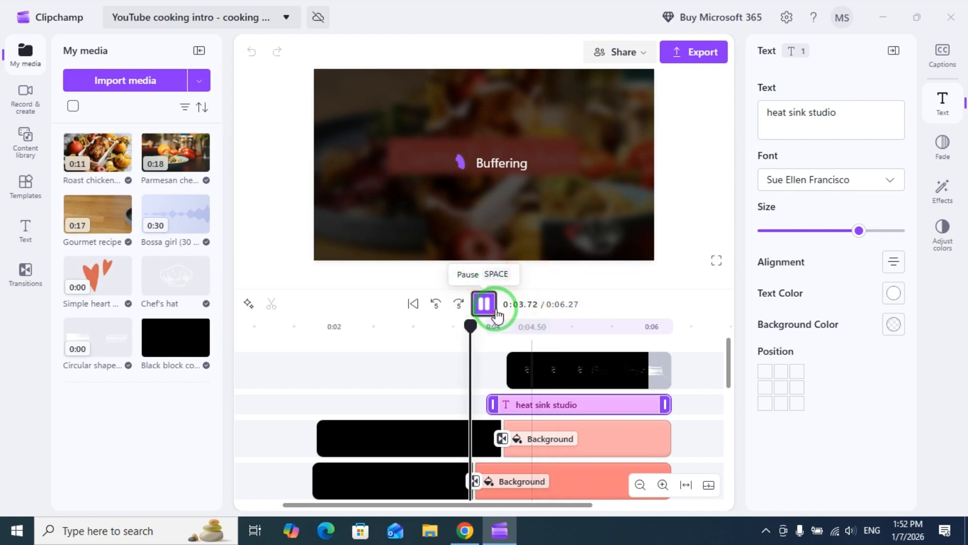
left_click(493, 305)
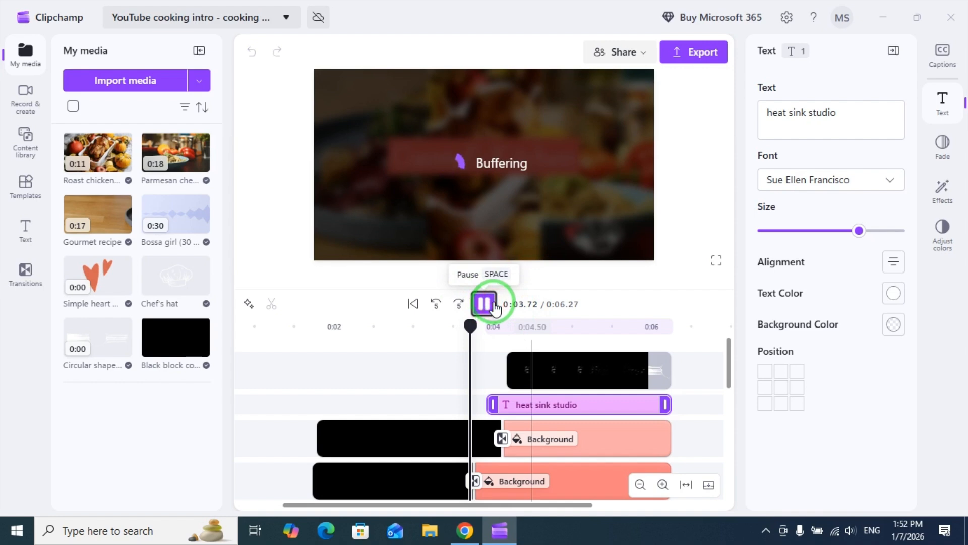
Step: Bring up the video export settings and set the quality to 480p
left_click(696, 53)
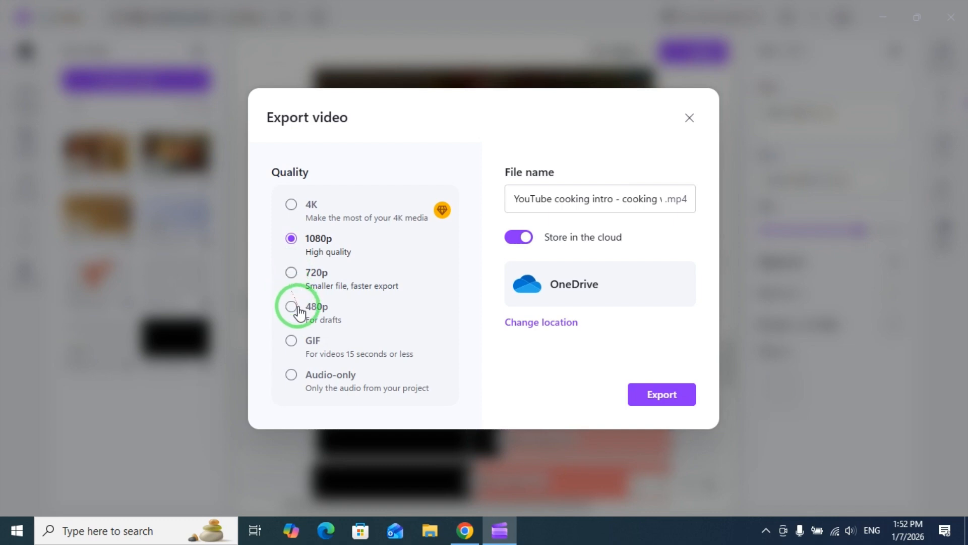
left_click(291, 307)
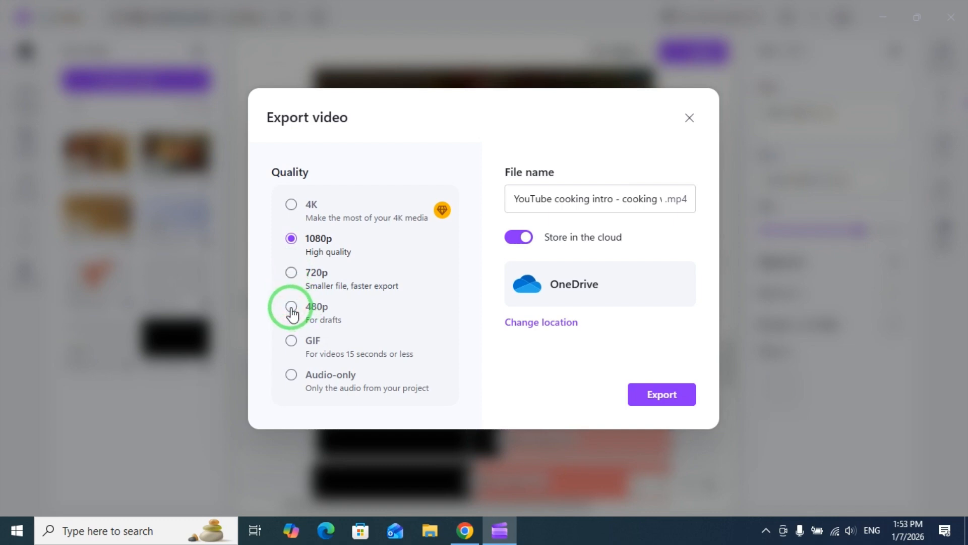
left_click(292, 308)
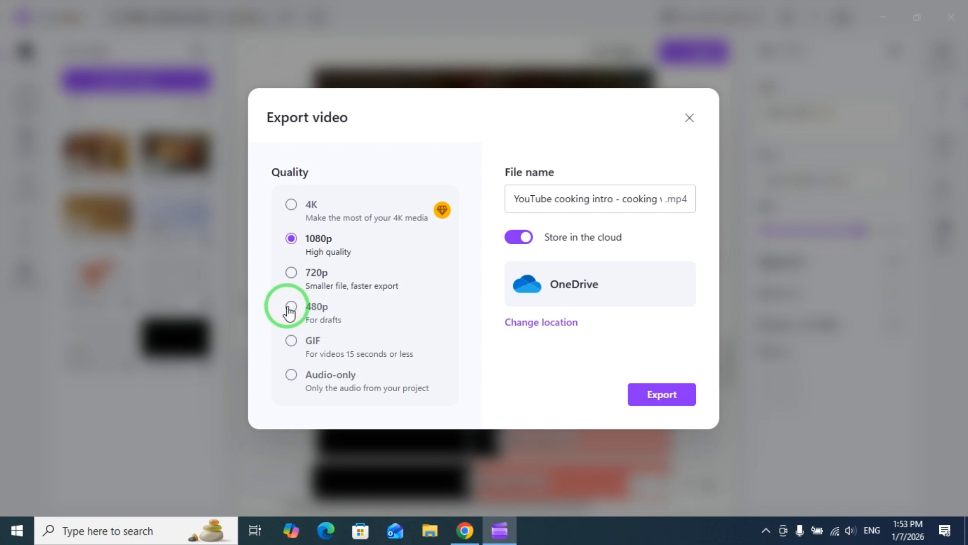
left_click(290, 309)
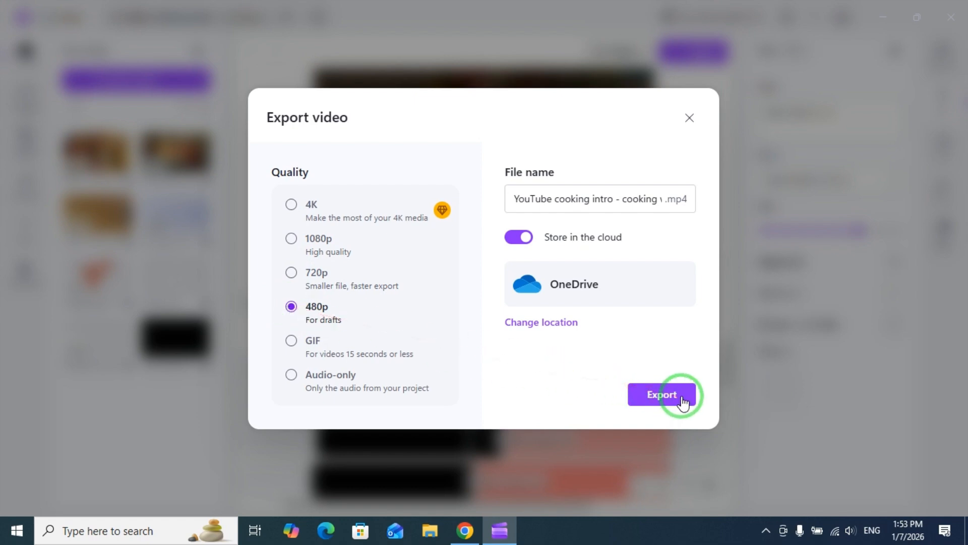
Step: Check the options for changing the storage location and export the video to OneDrive
left_click(558, 324)
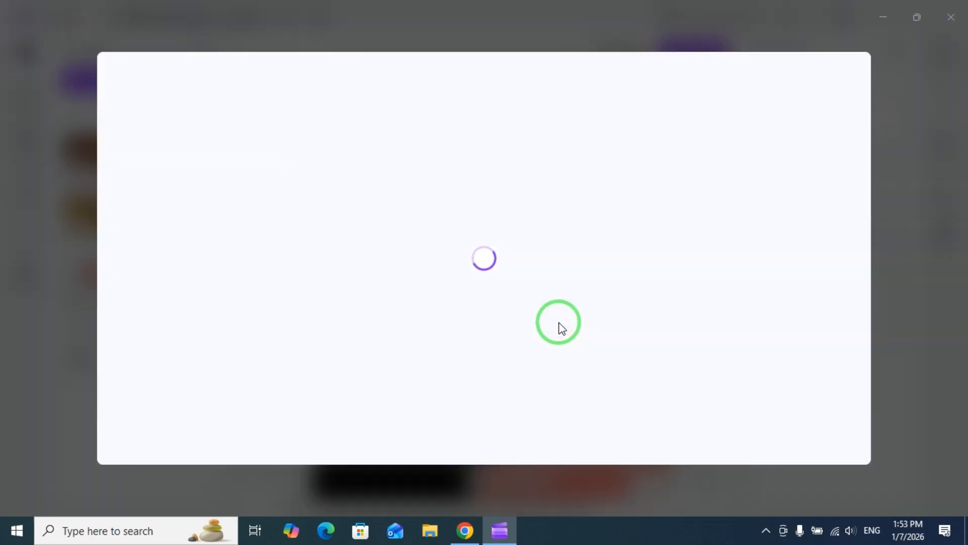
left_click(649, 393)
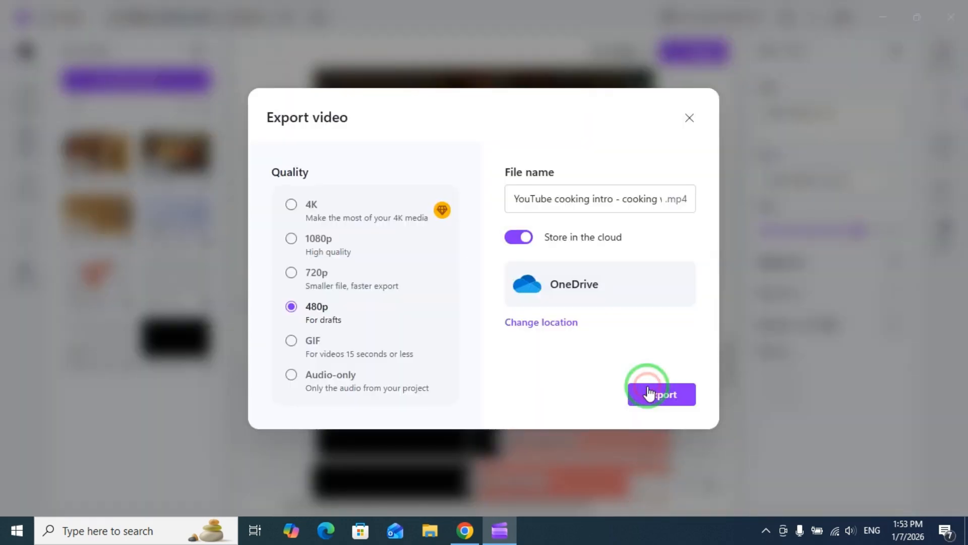
left_click(675, 400)
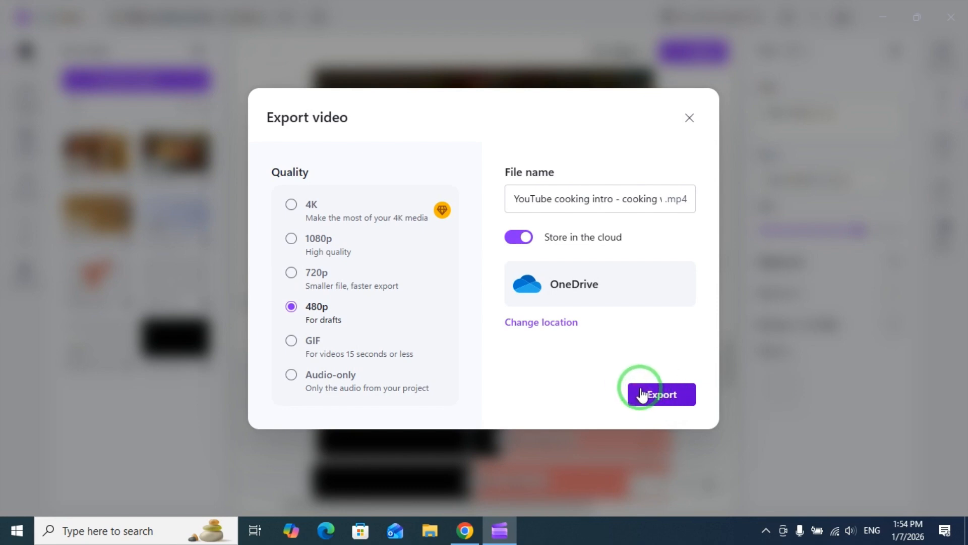
left_click(618, 378)
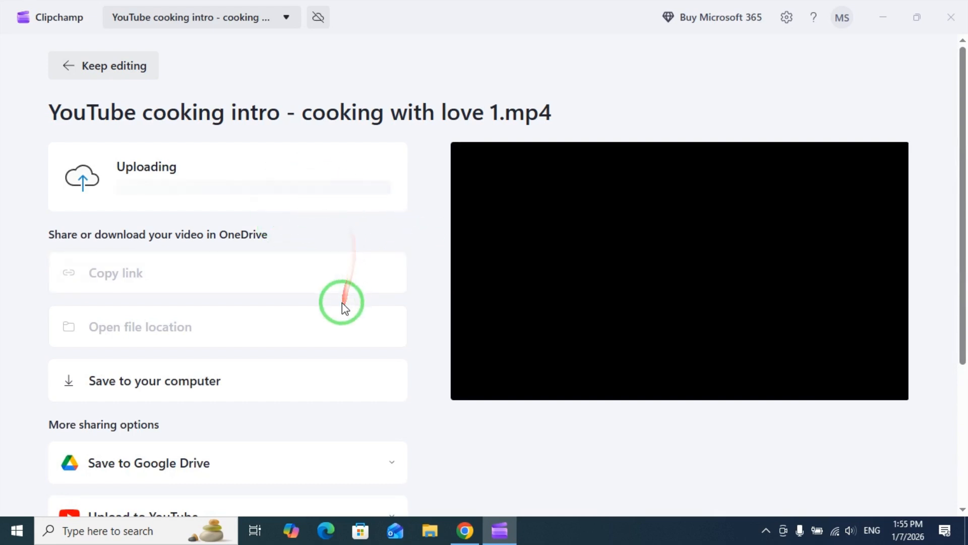
Step: Save a copy of the exported video to the computer as "heat sink studio" in the Captures folder under Videos
left_click(153, 391)
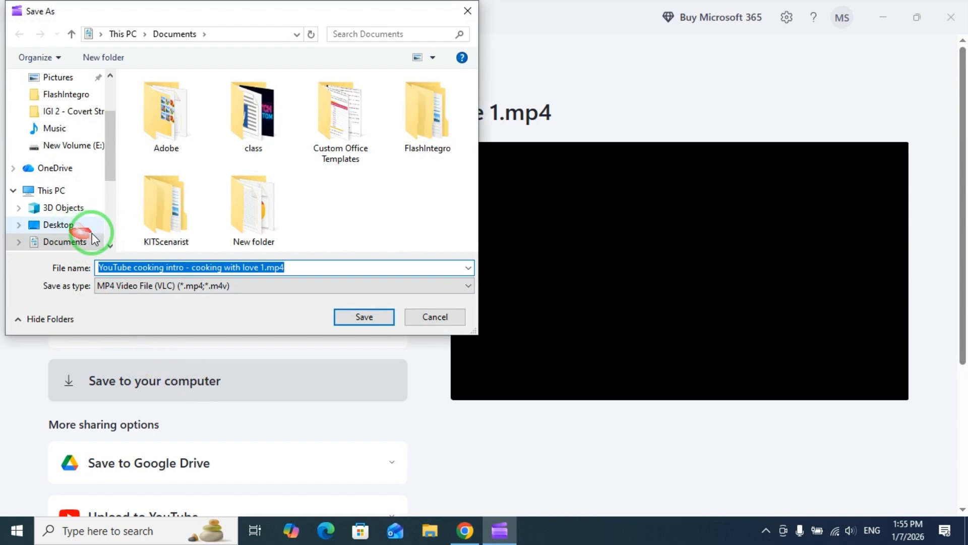
scroll(81, 229, "down", 3)
left_click(64, 242)
left_click(151, 106)
left_click(314, 269)
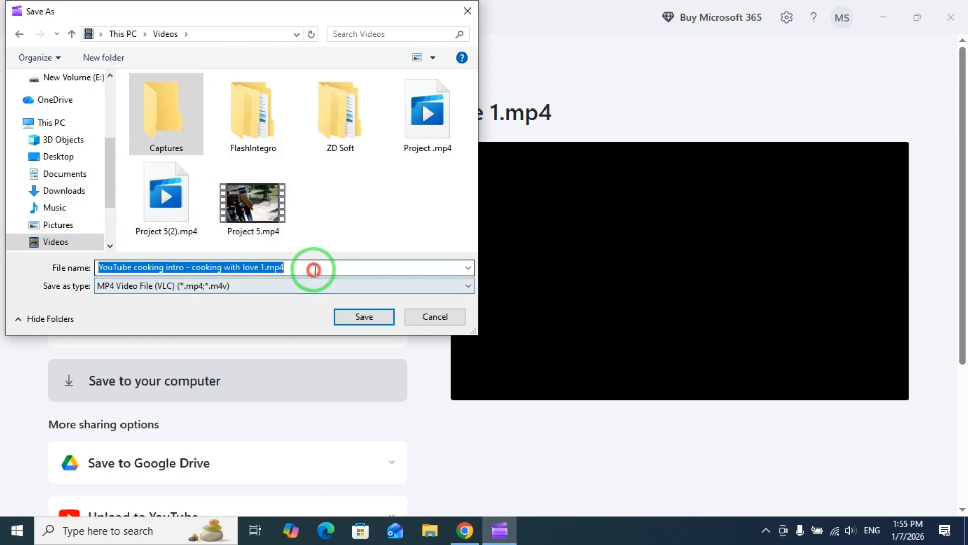
type("heat sink studio")
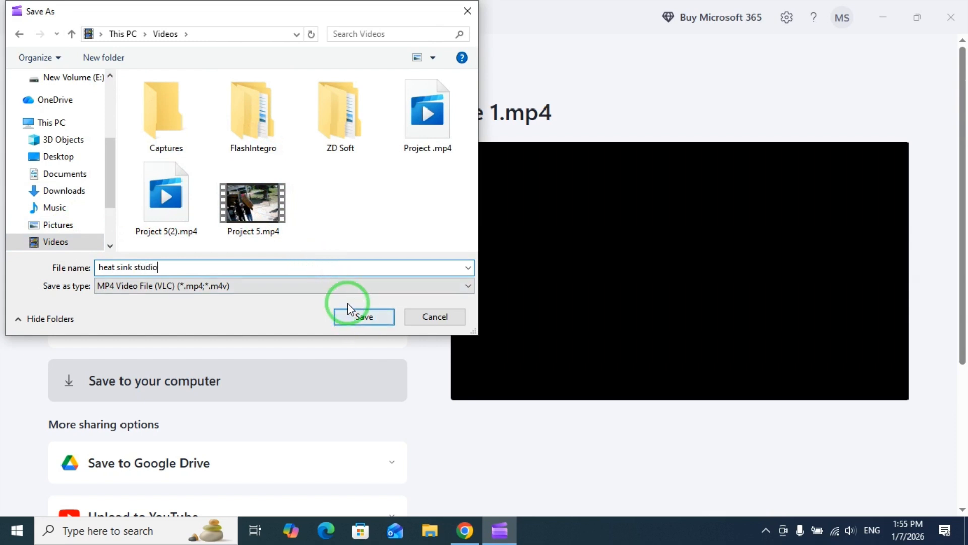
double_click(155, 93)
left_click(358, 318)
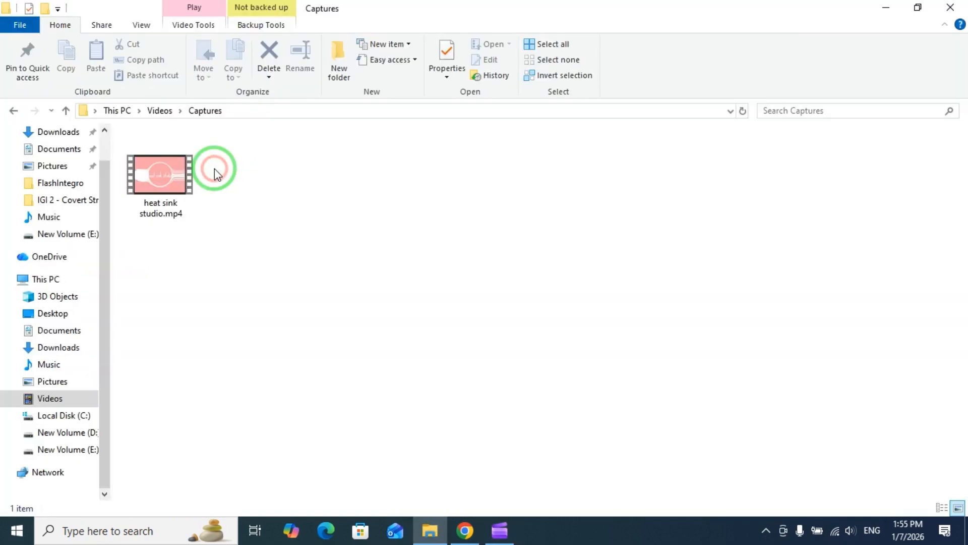
Step: Open the saved heat sink studio.mp4 from the Captures folder with Media Player
left_click(174, 174)
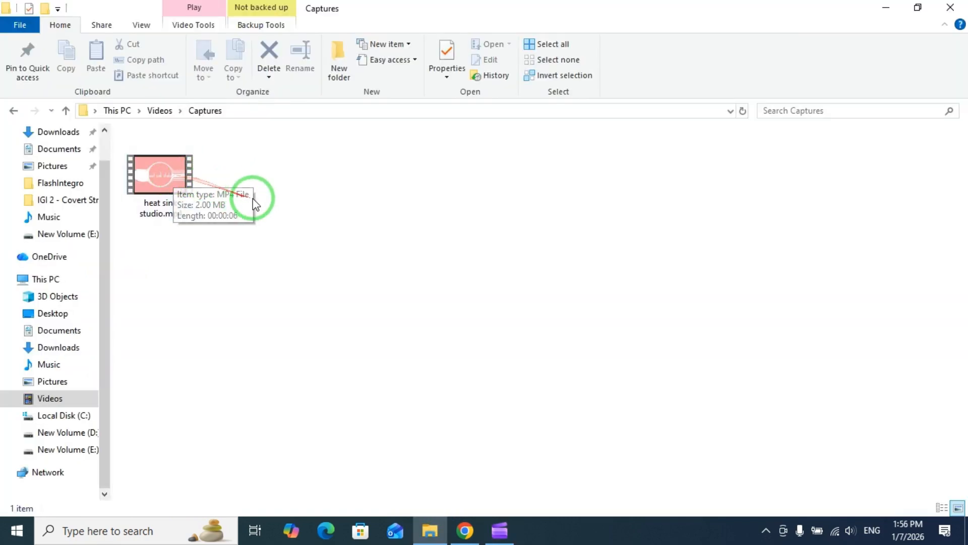
left_click(186, 186)
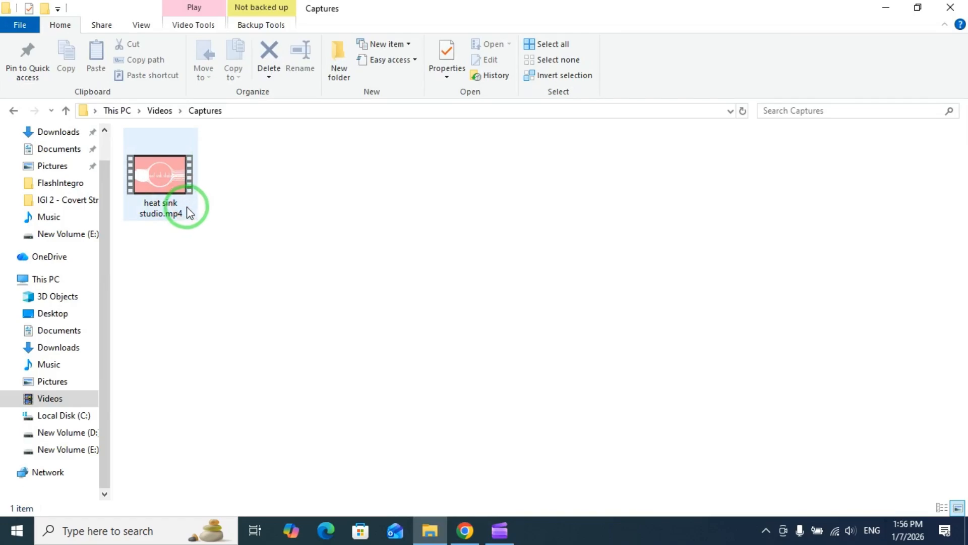
left_click(154, 174)
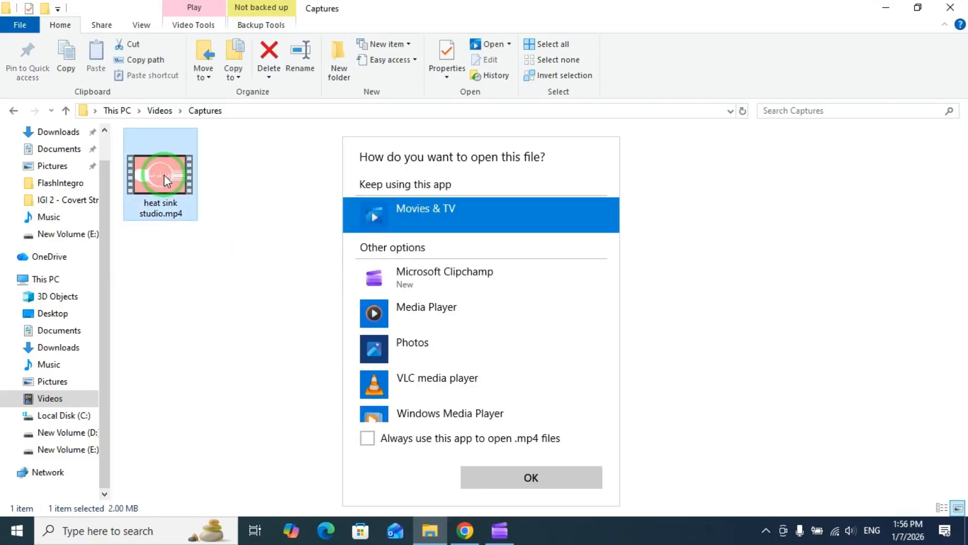
left_click(458, 319)
left_click(531, 471)
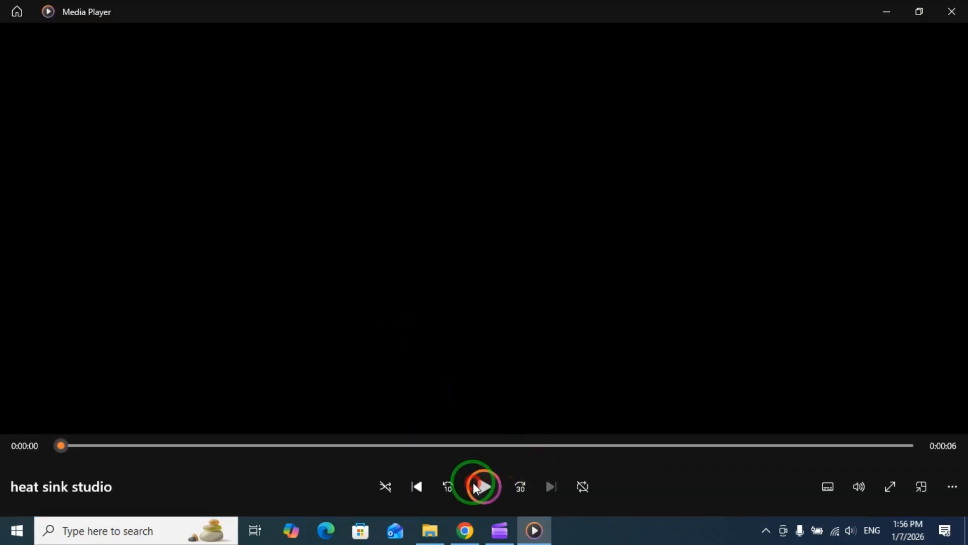
Step: Play the exported video and skip ahead to the "heat sink studio" title to check it
left_click(474, 483)
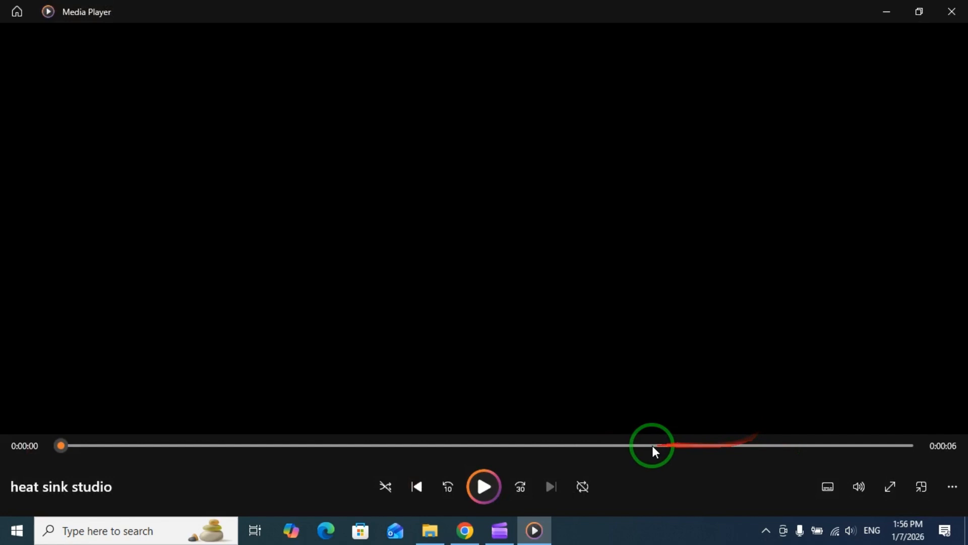
left_click(654, 446)
mouse_move(351, 285)
left_mouse_down()
mouse_move(338, 281)
mouse_move(568, 288)
mouse_move(491, 306)
left_mouse_up()
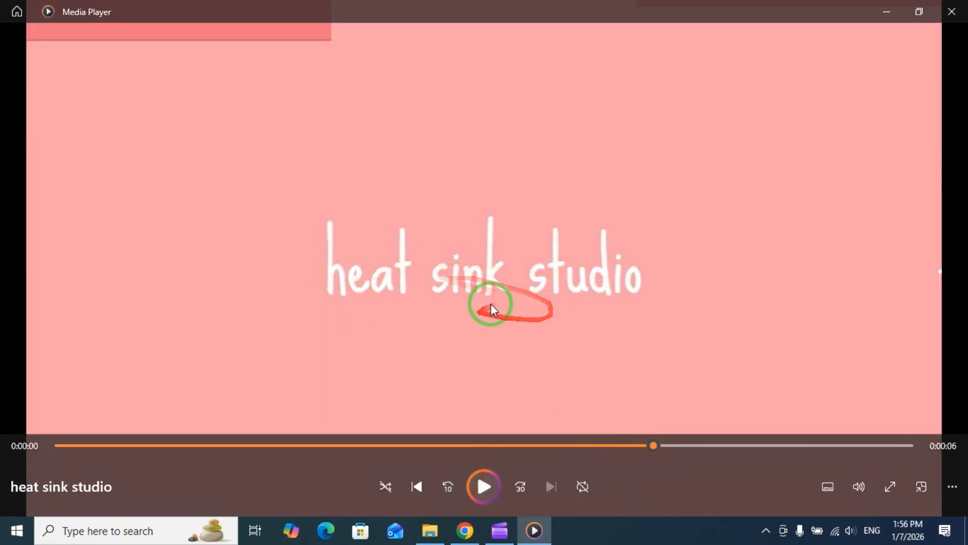
Step: Switch back to Clipchamp, resume editing the project and open the text settings of the "heat sink studio" title
left_click(509, 539)
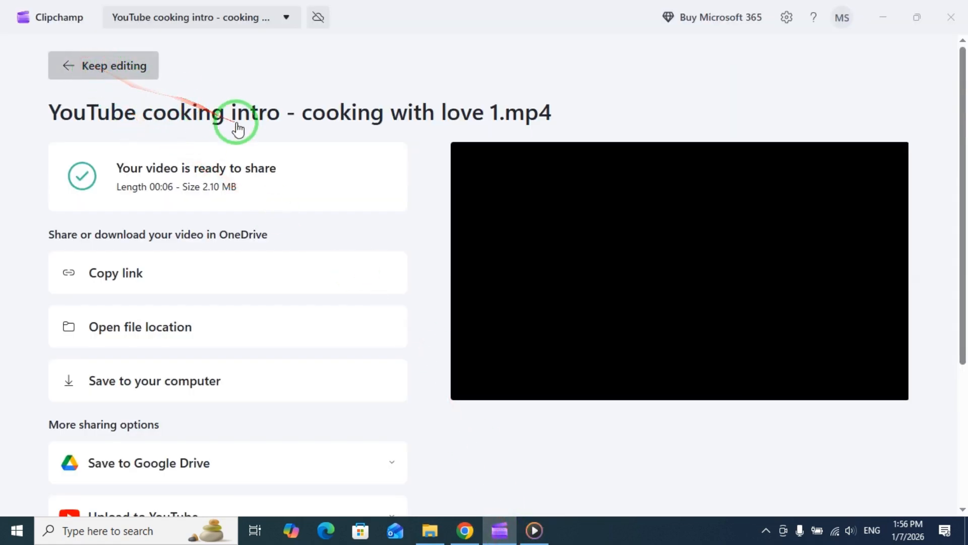
left_click(91, 65)
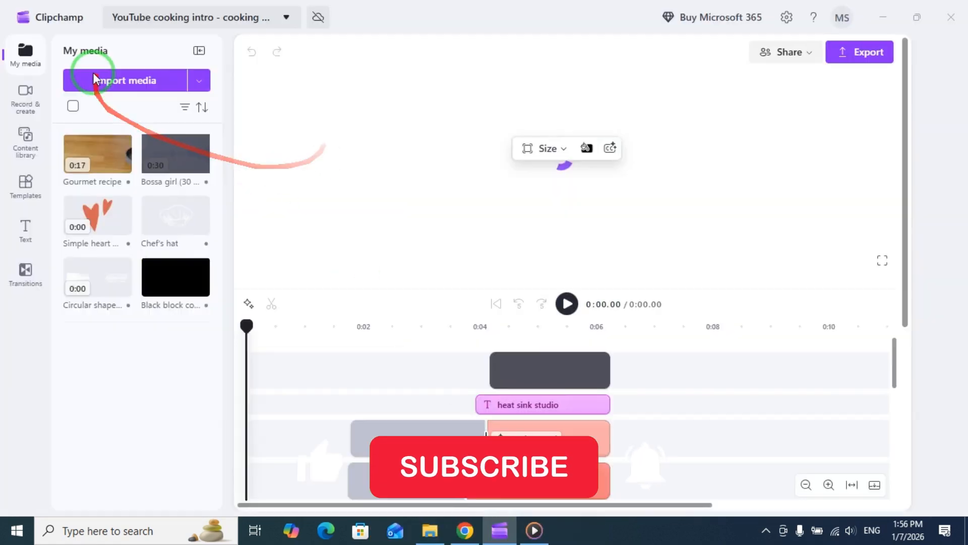
left_click(508, 405)
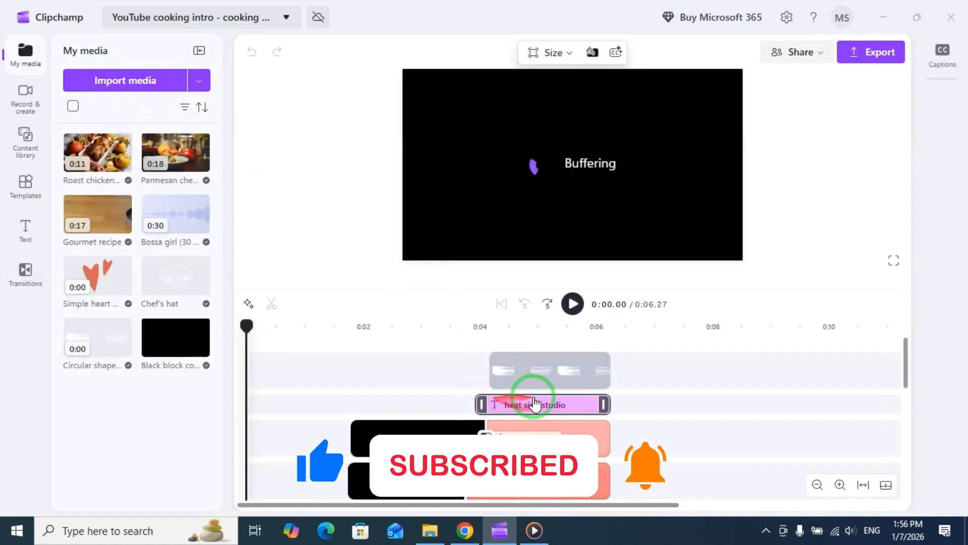
left_click(810, 352)
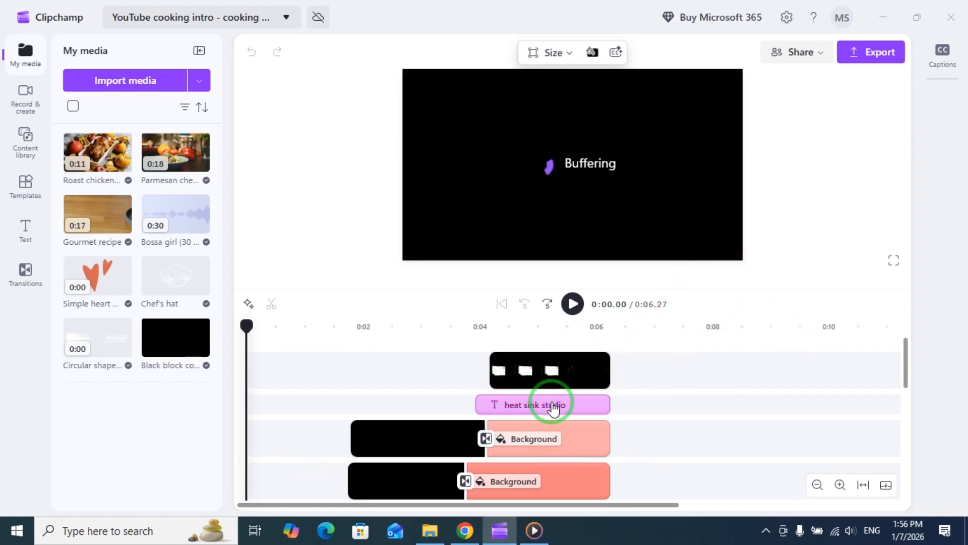
left_click(554, 407)
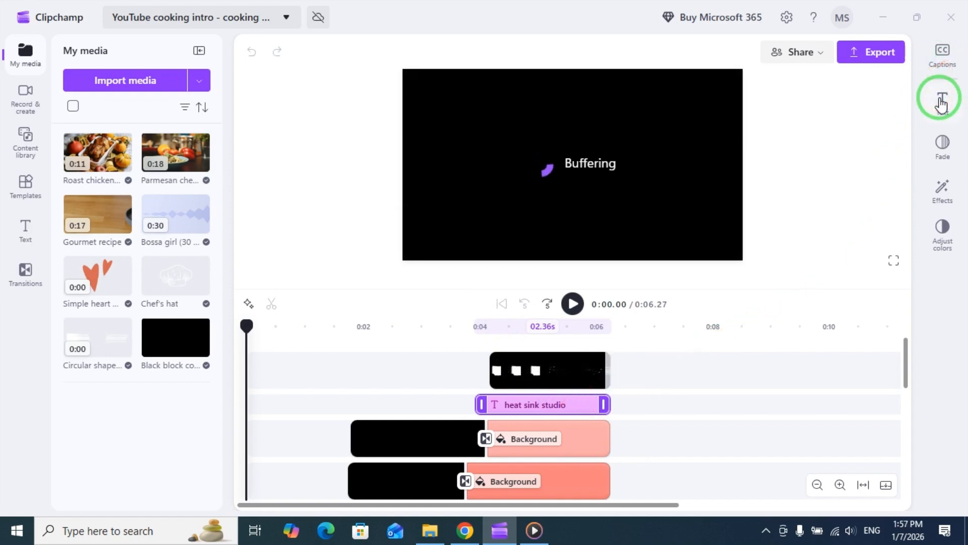
left_click(941, 101)
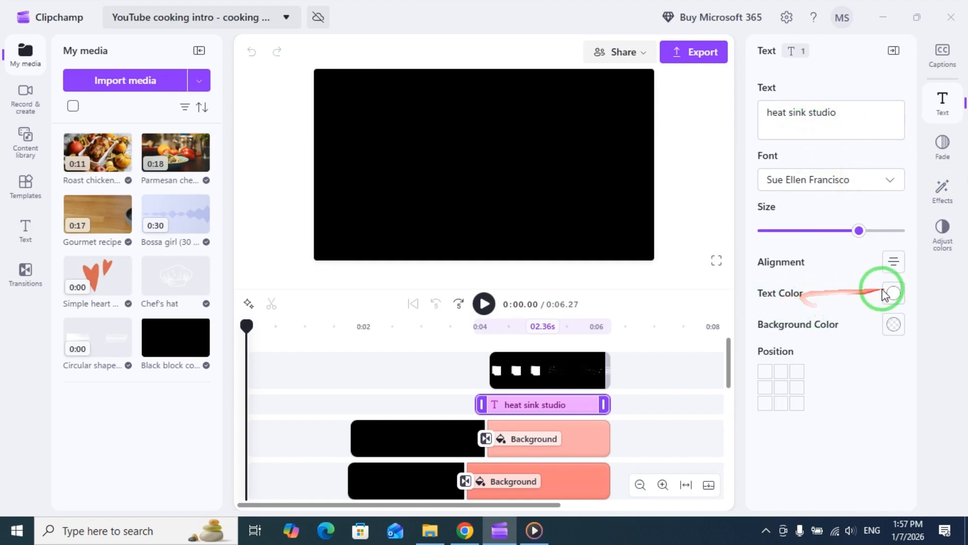
Step: Examine the available text color and background color options for the title, leaving both settings as they are
left_click(894, 294)
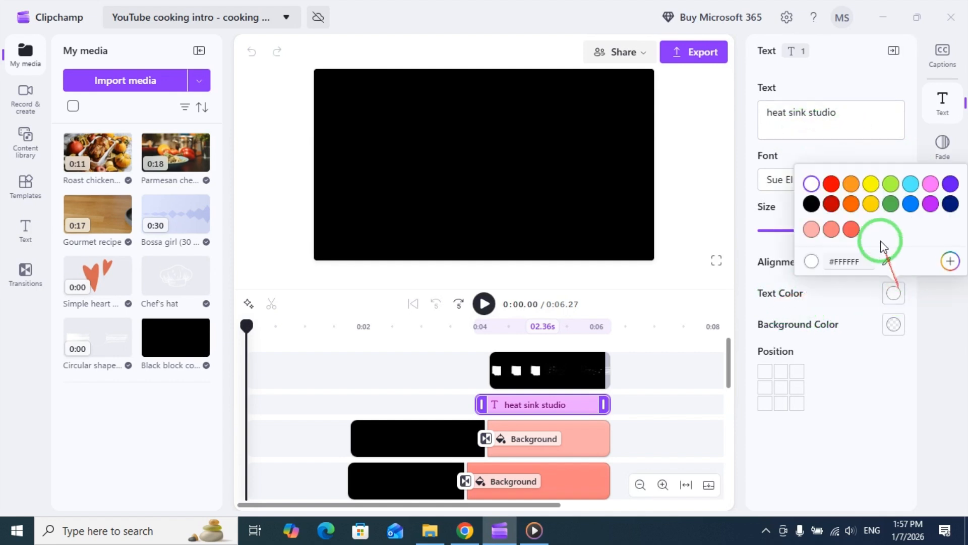
left_click(892, 324)
left_click(858, 385)
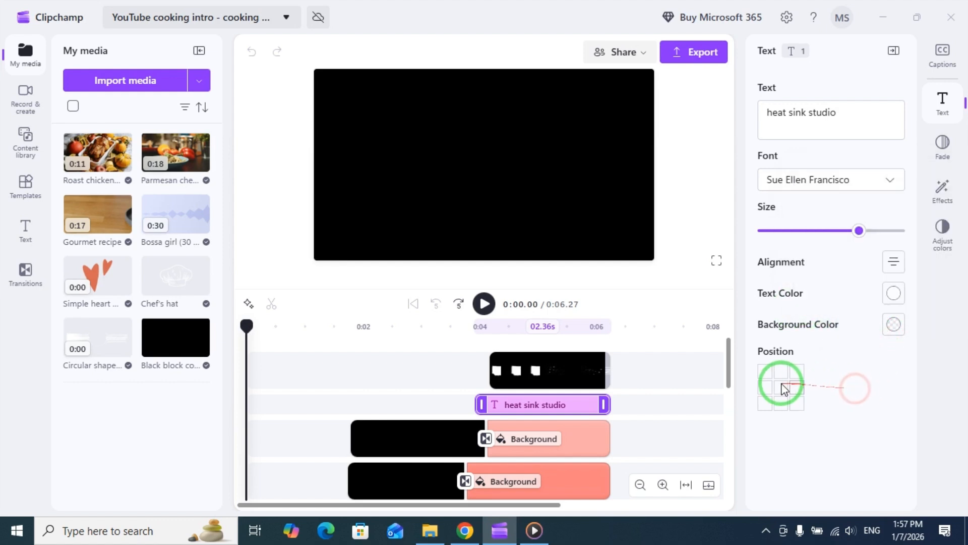